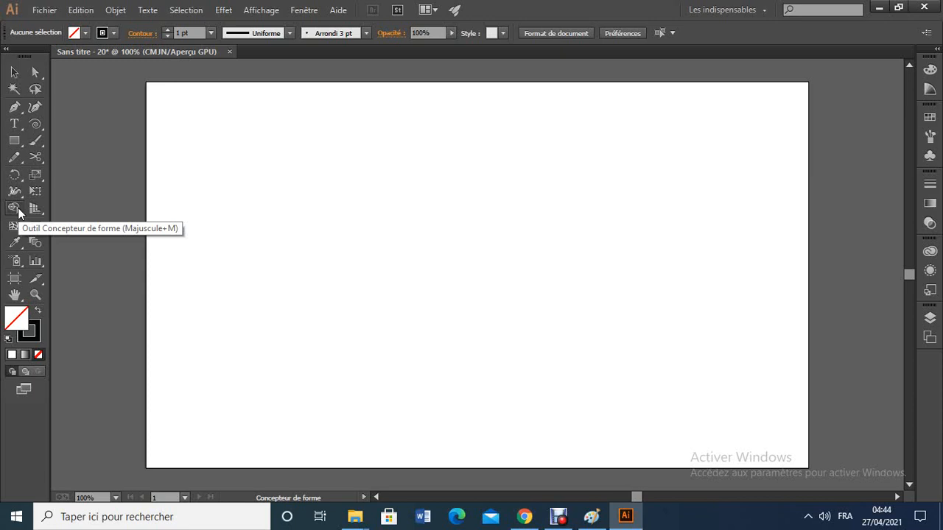
left_click(268, 260)
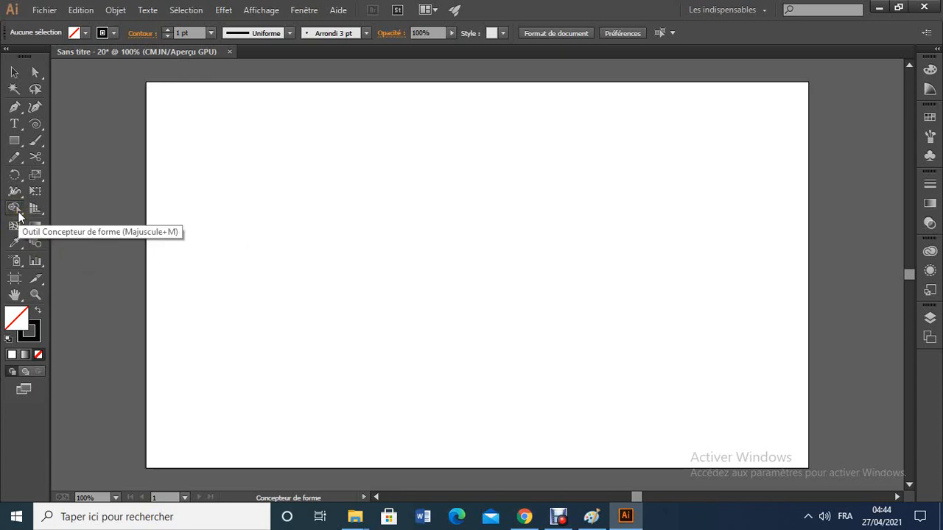
left_click(587, 270)
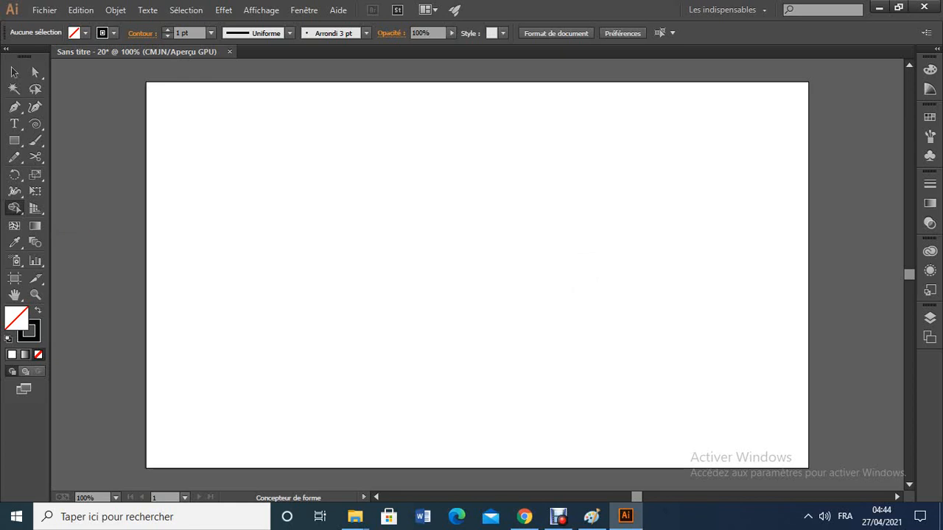
- Draw two overlapping rectangles on the artboard, the second, smaller one covering the upper-right corner of the first
left_click(14, 140)
left_click_drag(314, 179, 444, 303)
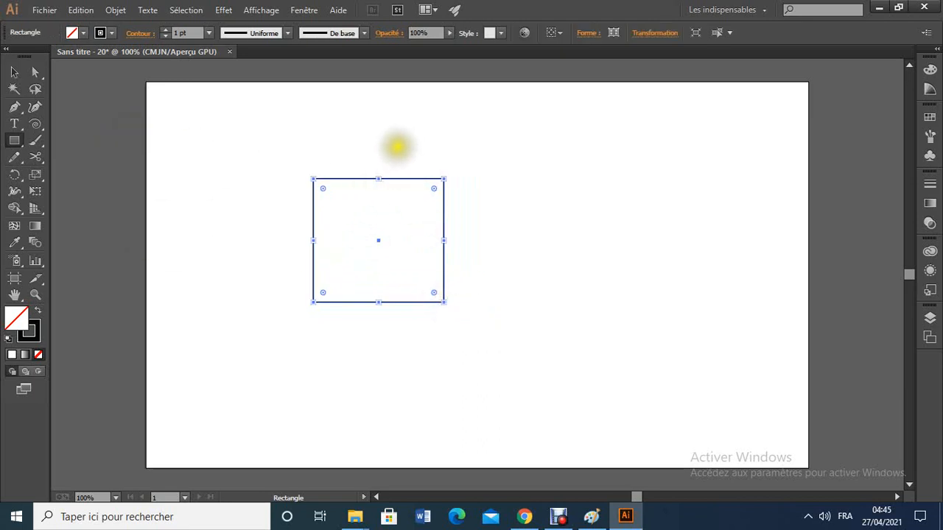
left_click_drag(397, 147, 521, 249)
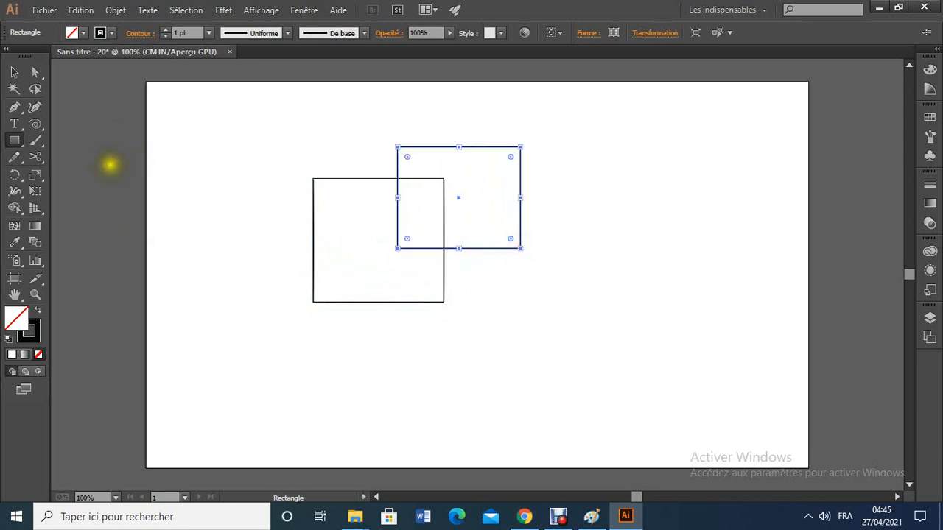
- Draw a six-pointed star above the rectangles and move it down so it overlaps both of them
left_click_drag(22, 151, 72, 208)
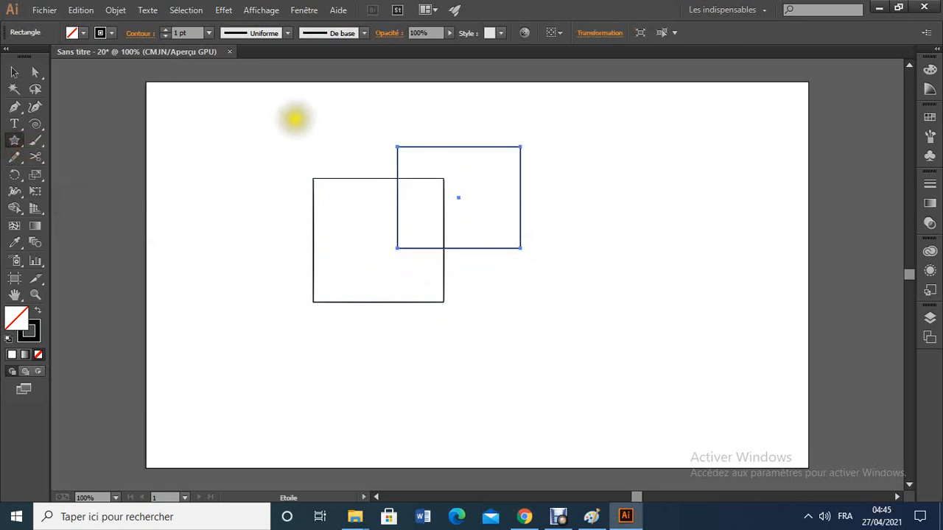
left_click_drag(312, 110, 358, 179)
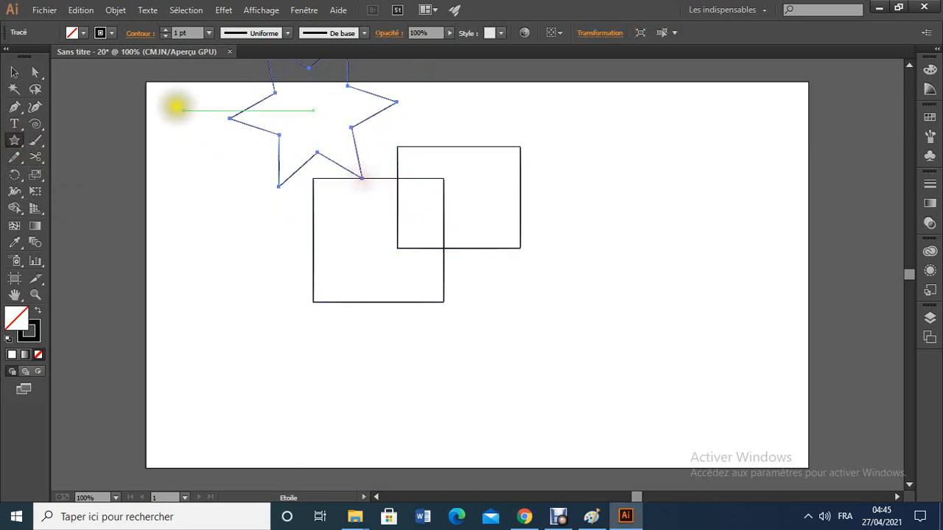
left_click(16, 72)
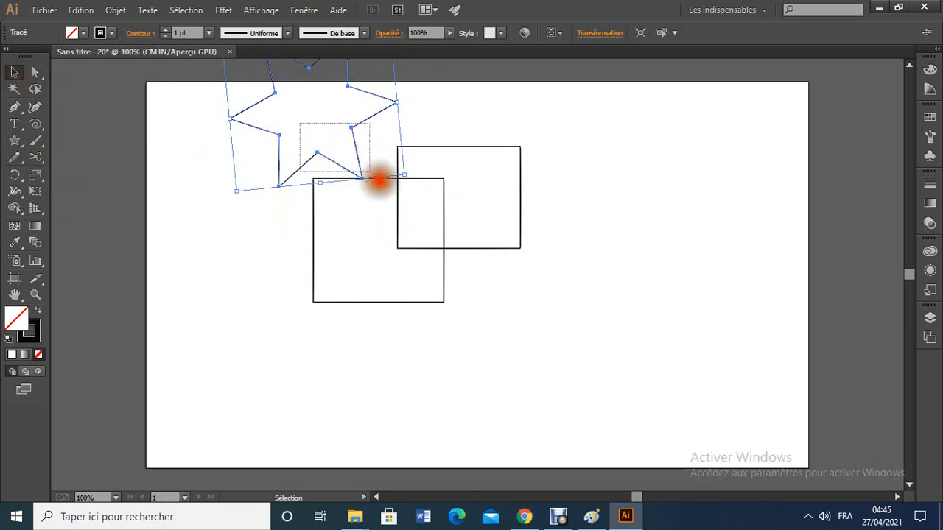
left_click(381, 179, "shift")
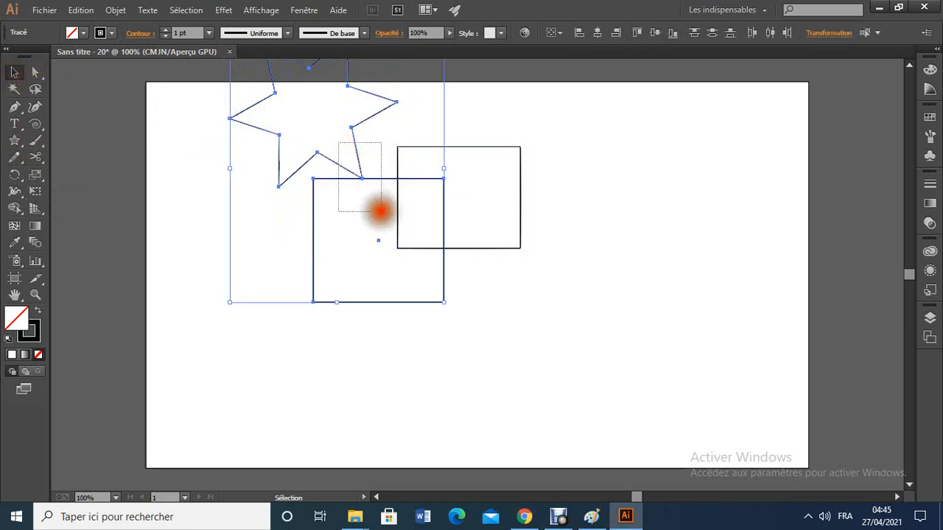
left_click(595, 307)
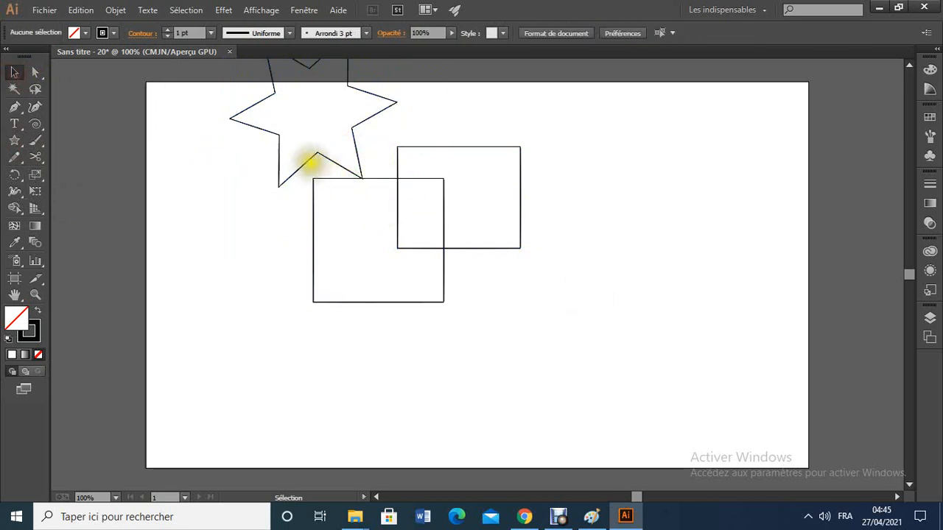
left_click_drag(308, 161, 371, 218)
left_click(588, 334)
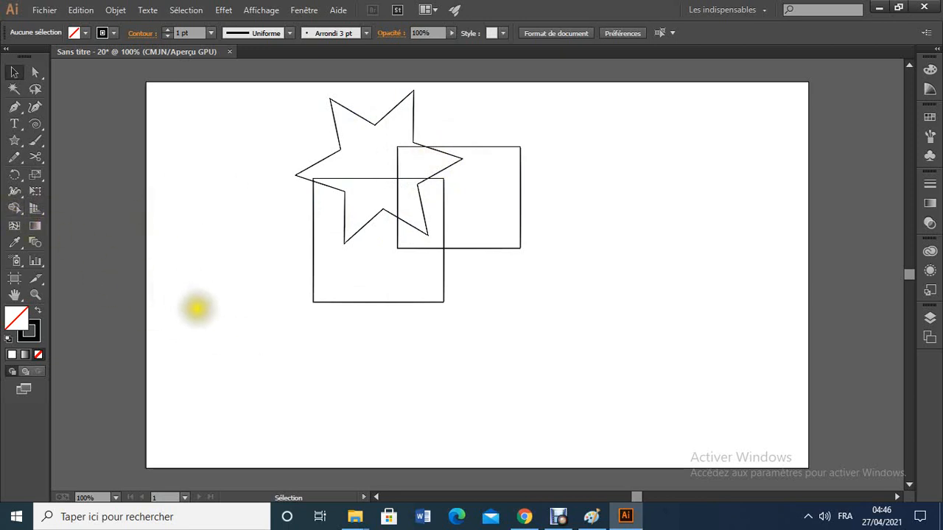
- Select all three shapes and use Shape Builder with magenta fill BA1A89 on the star tip within only the smaller rectangle
left_click_drag(244, 326, 575, 85)
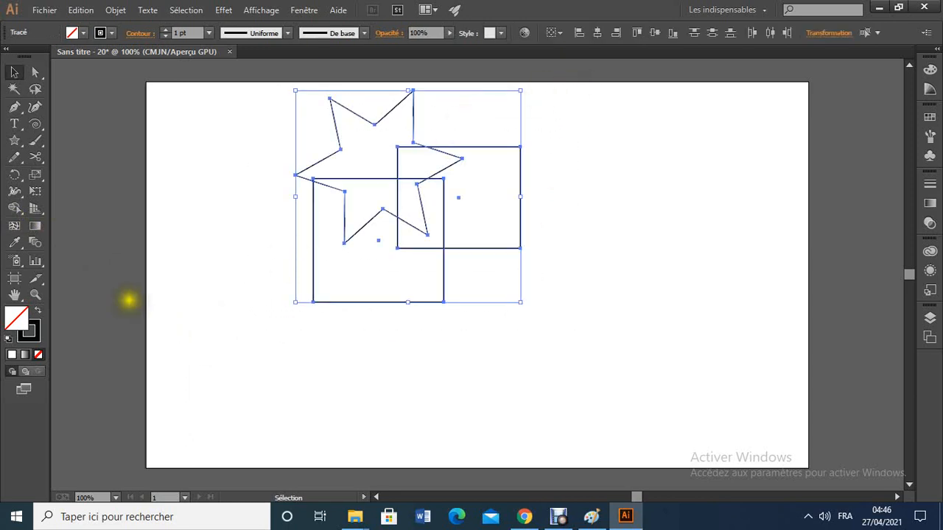
left_click(14, 209)
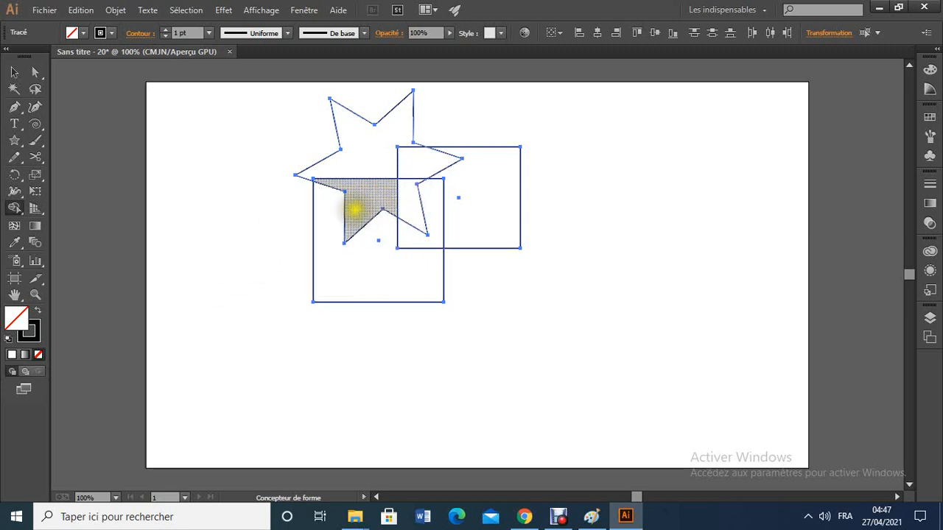
double_click(16, 324)
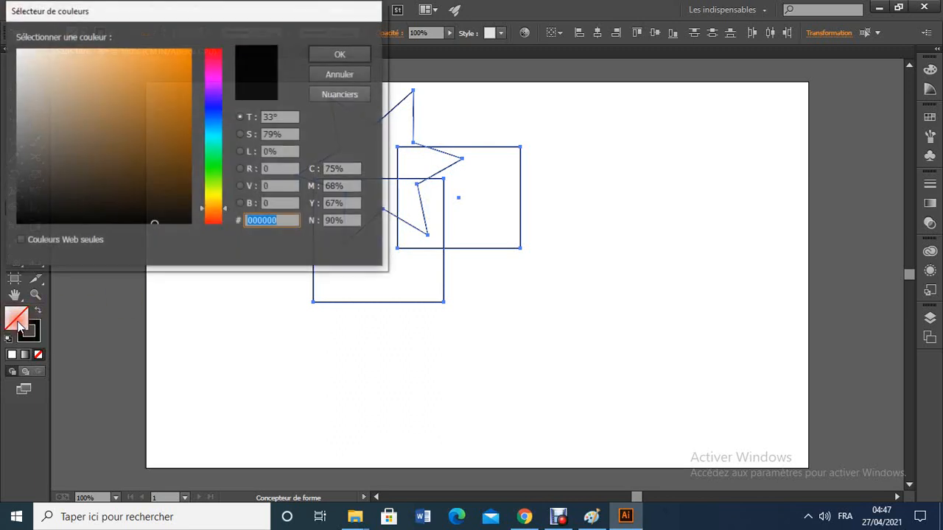
left_click(213, 68)
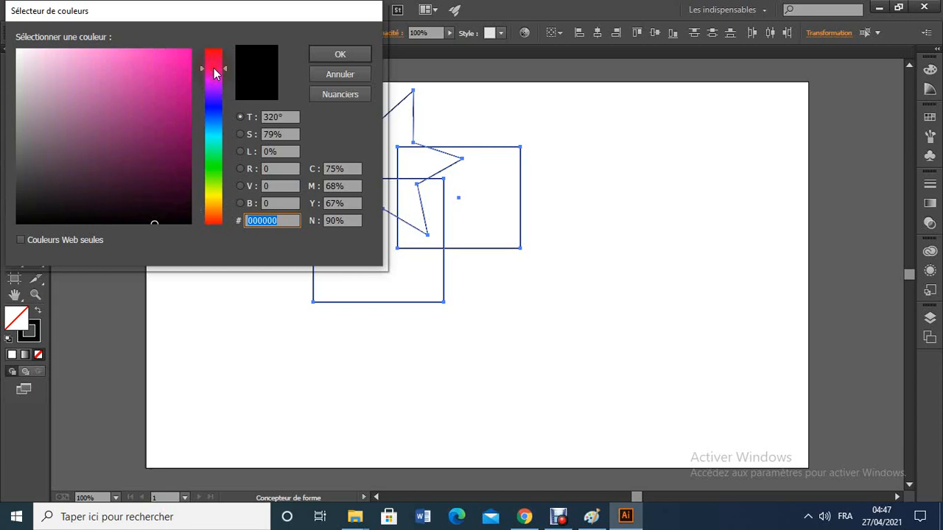
left_click(167, 96)
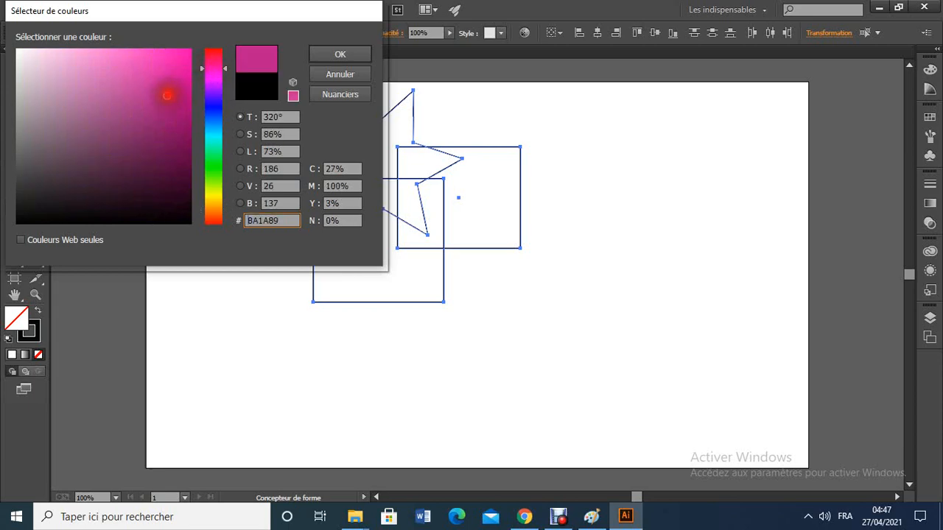
left_click(325, 52)
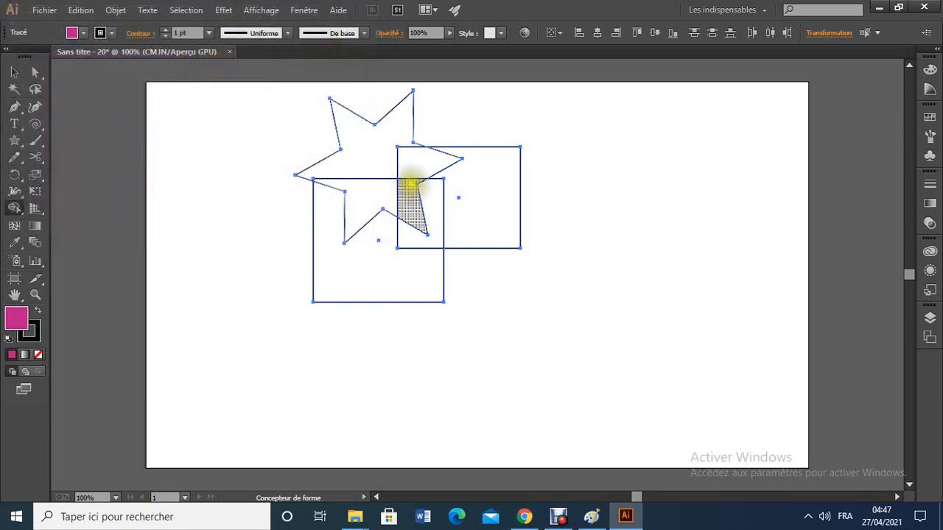
left_click(422, 160)
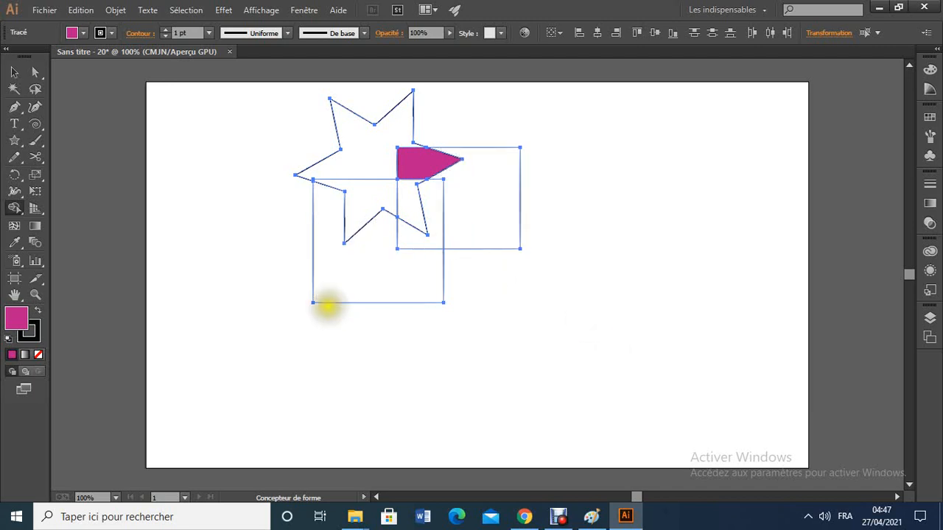
- Set the fill to olive A9B71C and apply it with Shape Builder to the star area where both rectangles overlap
left_click(16, 321)
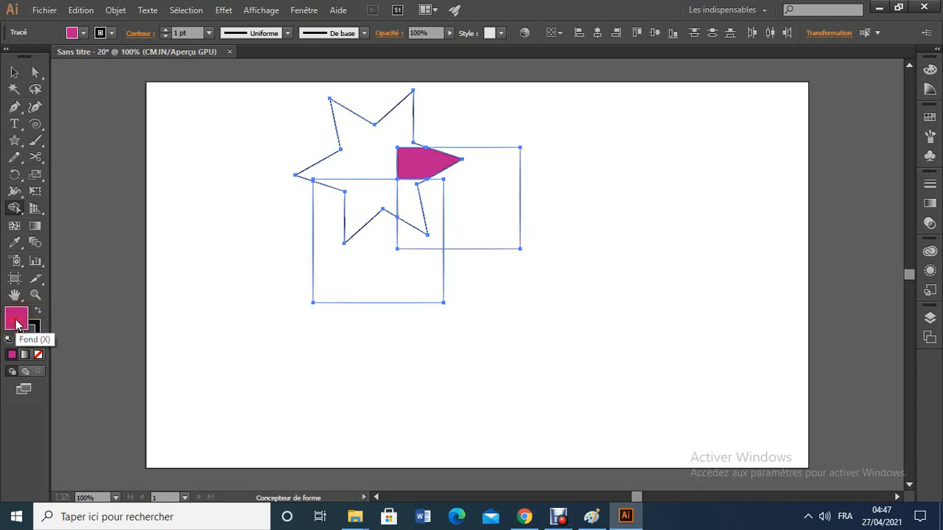
double_click(16, 321)
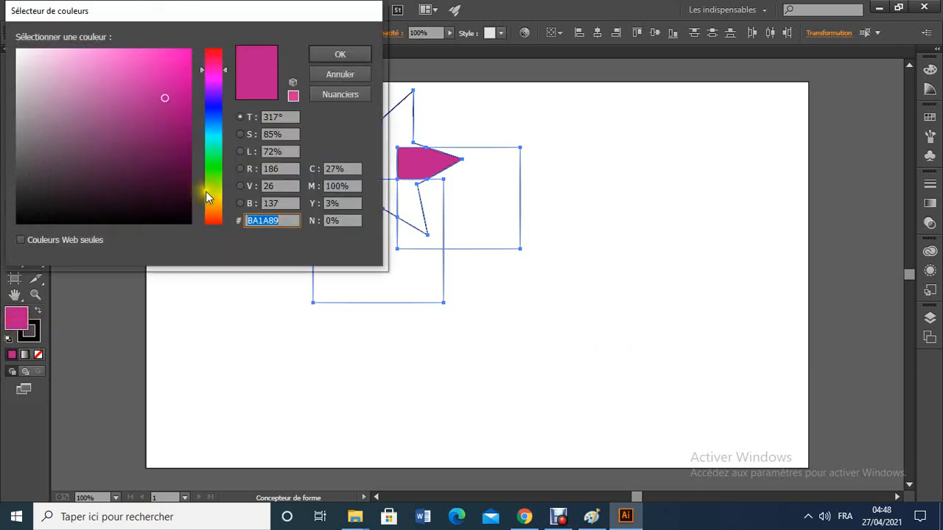
left_click(206, 191)
left_click(338, 53)
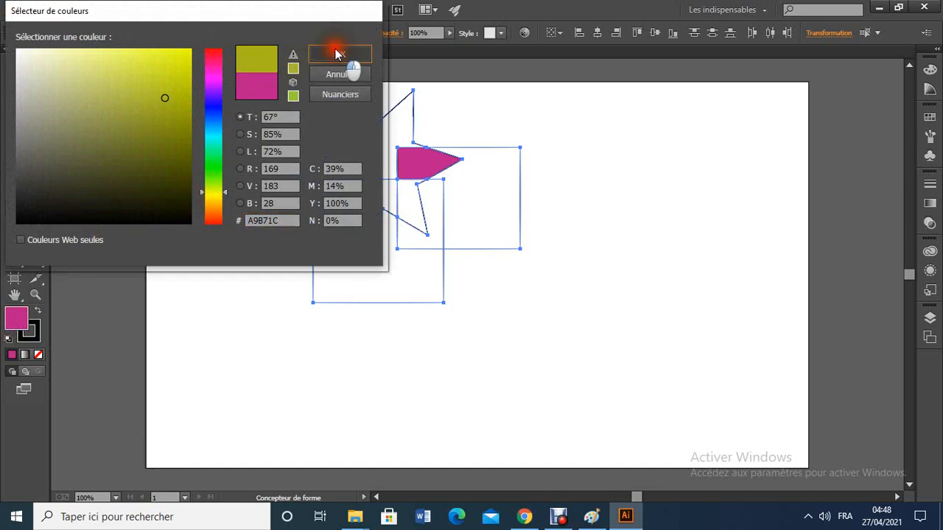
left_click(409, 197)
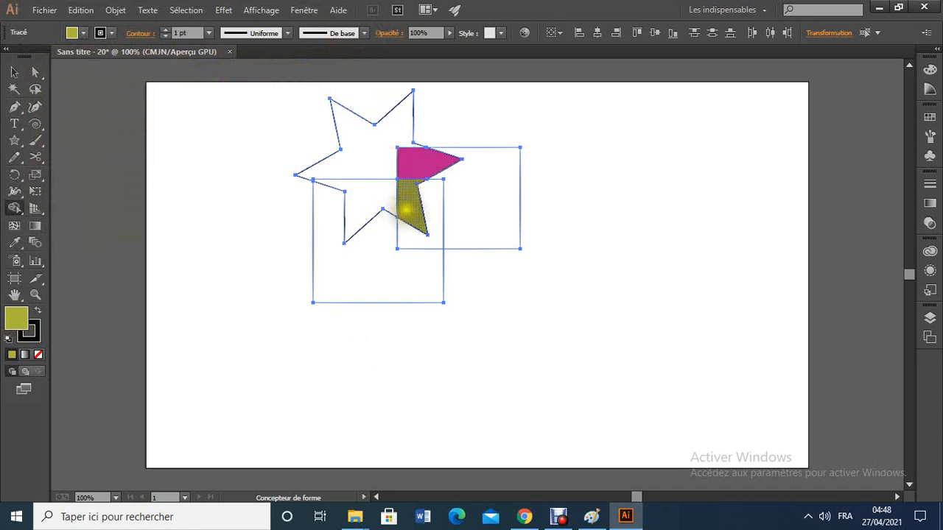
- Set the fill to green 247F2C and apply it with Shape Builder to the larger rectangle's two regions outside the smaller rectangle
double_click(11, 328)
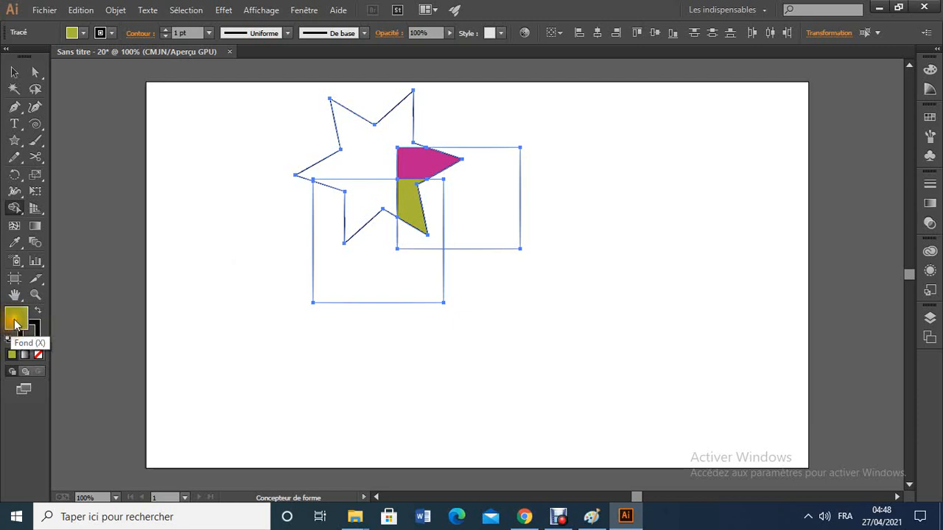
left_click(15, 322)
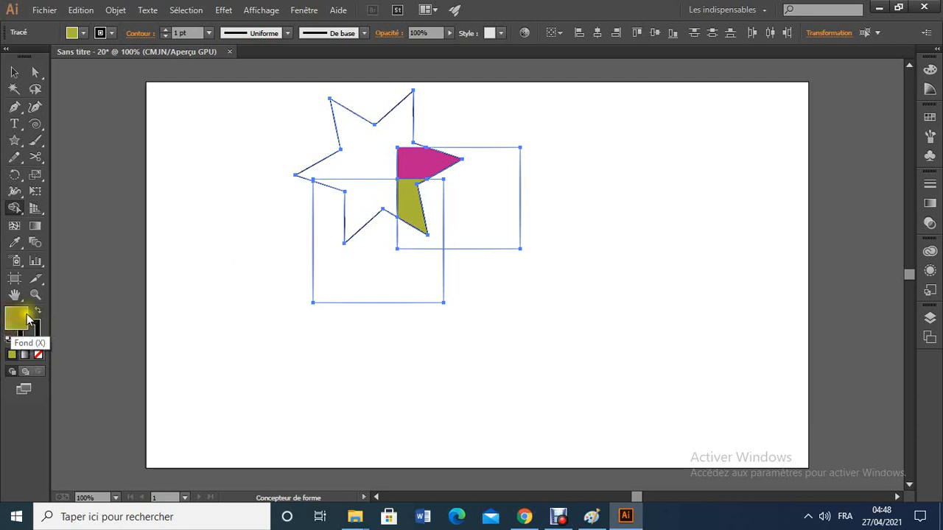
left_click(26, 321)
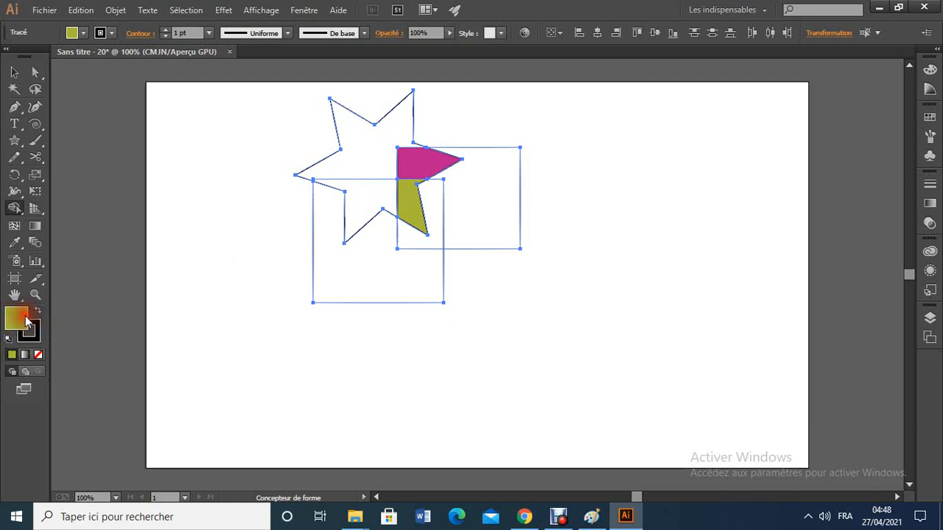
double_click(26, 320)
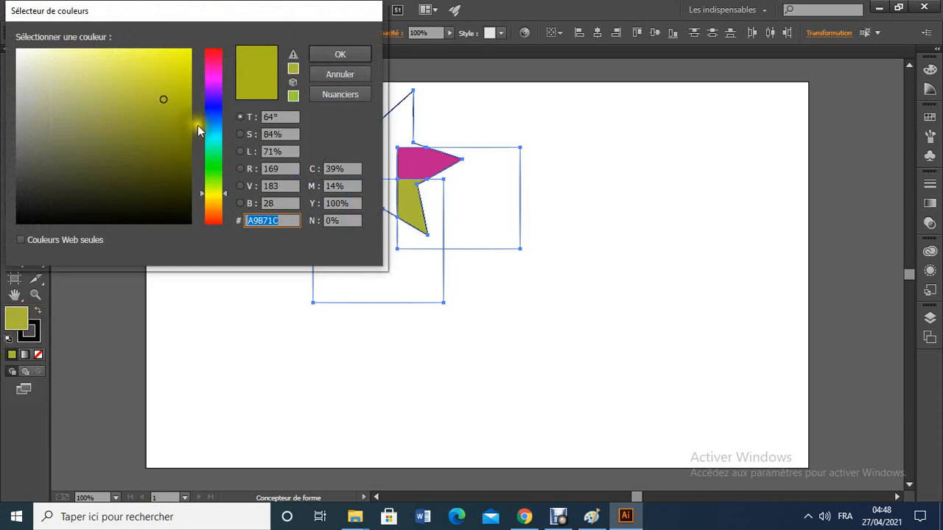
left_click(218, 162)
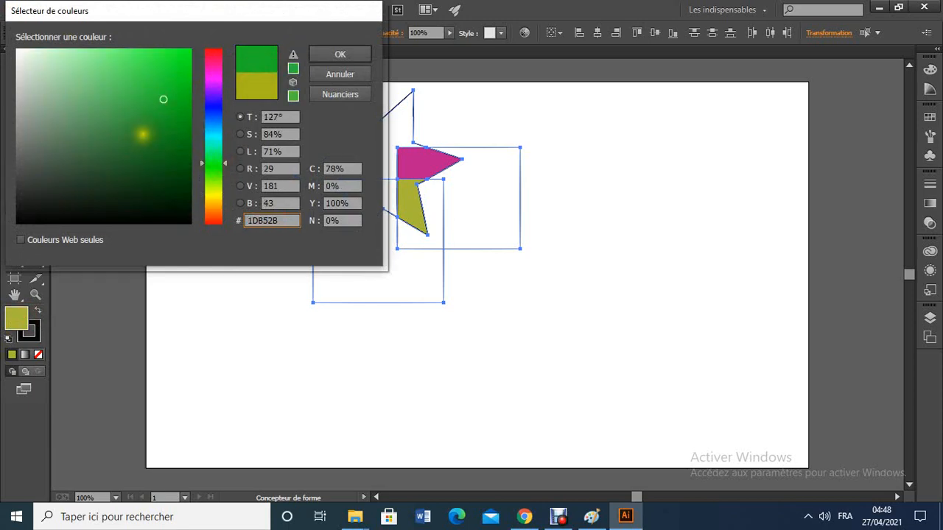
left_click(143, 137)
left_click(338, 54)
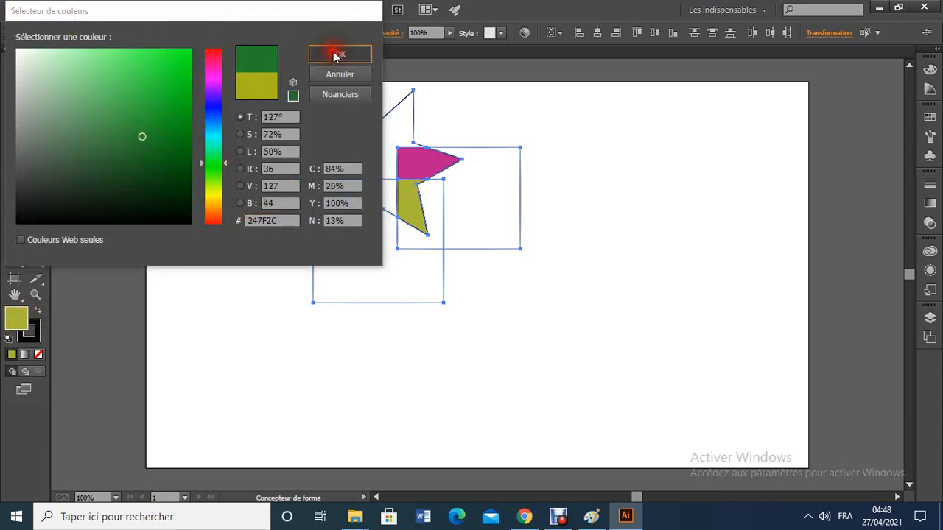
left_click(362, 241)
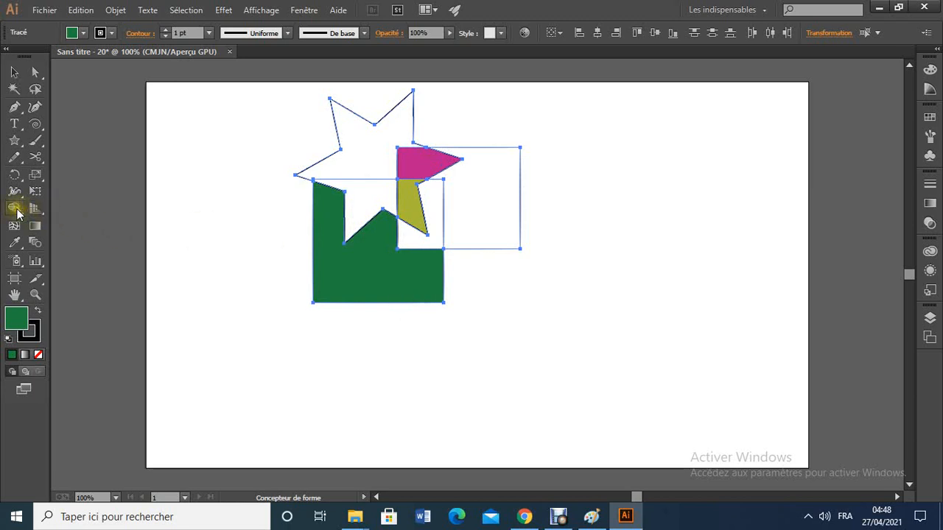
left_click(363, 189)
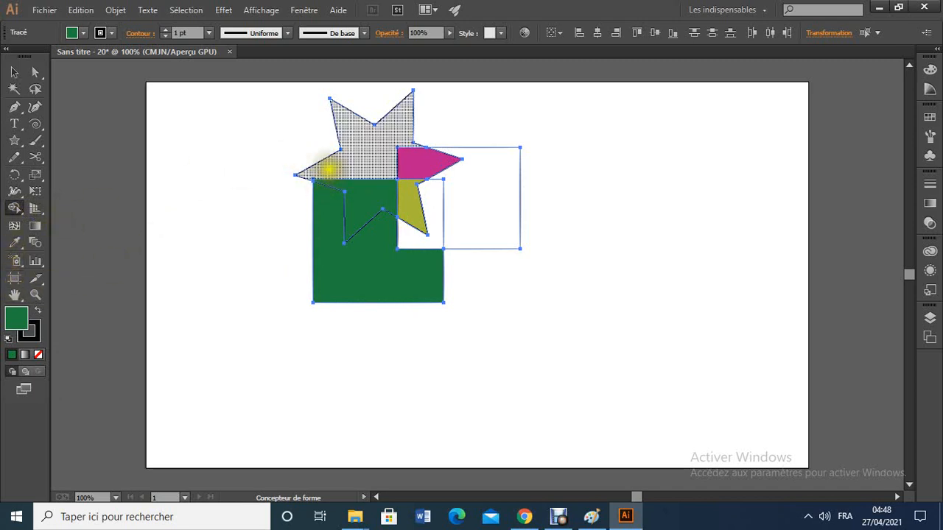
- Delete the selected artwork and undo the deletion
key("Delete")
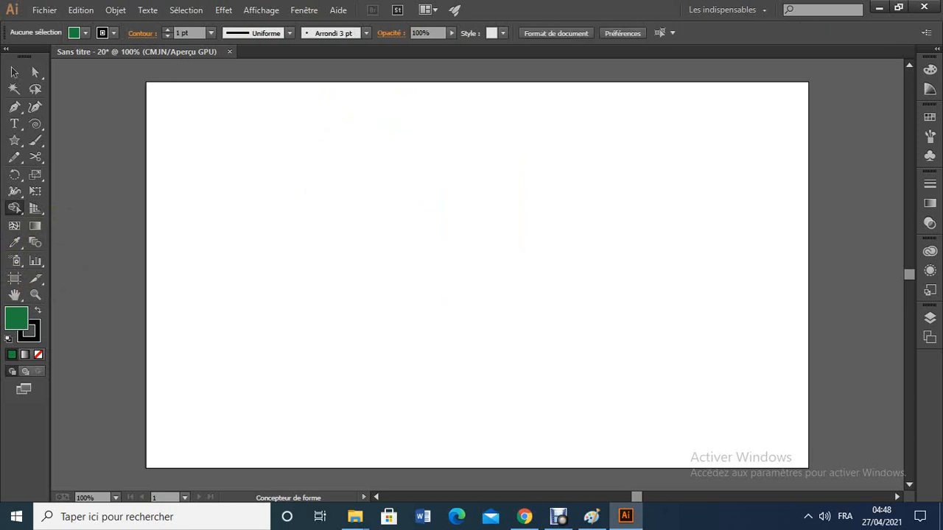
key("ctrl+z")
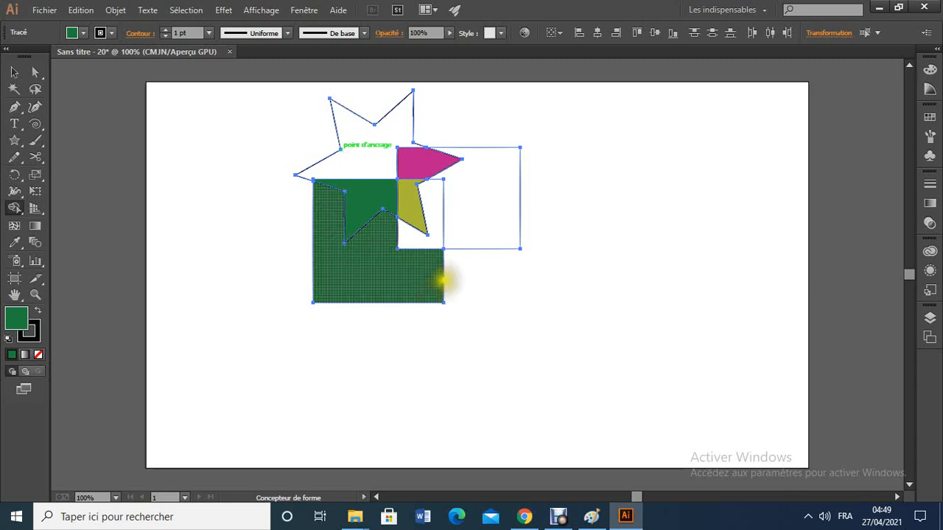
- Undo the Shape Builder edits back to the original uncoloured star and rectangles
left_click(472, 220)
left_click_drag(472, 220, 375, 221)
key("ctrl+z")
key("ctrl+z")
key("ctrl+z")
key("ctrl+z")
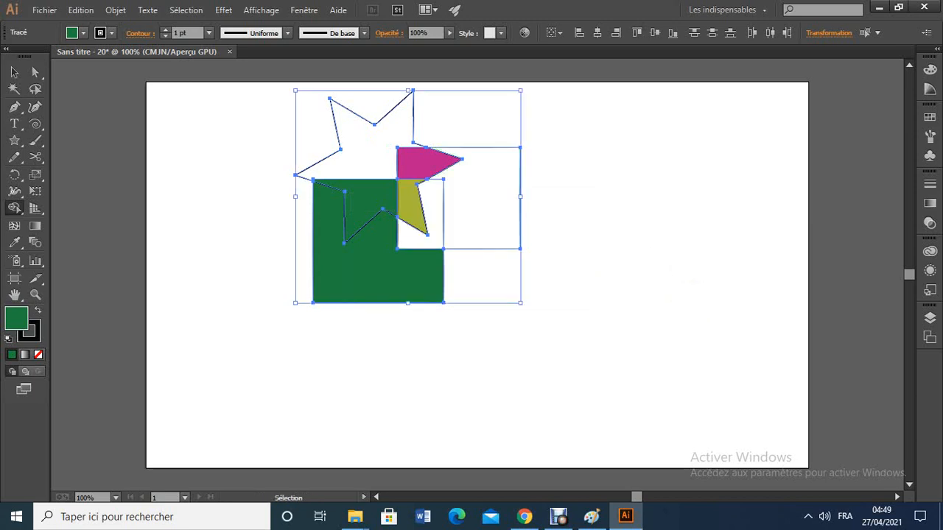
key("ctrl+z")
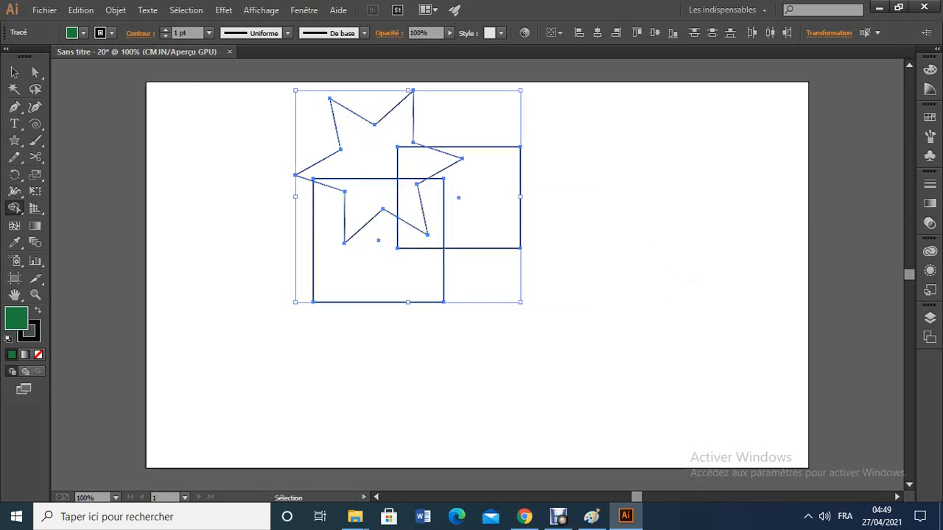
- Merge the lower rectangle's regions outside the other rectangle, including the star area inside it, into one green shape with Shape Builder
key("shift+m")
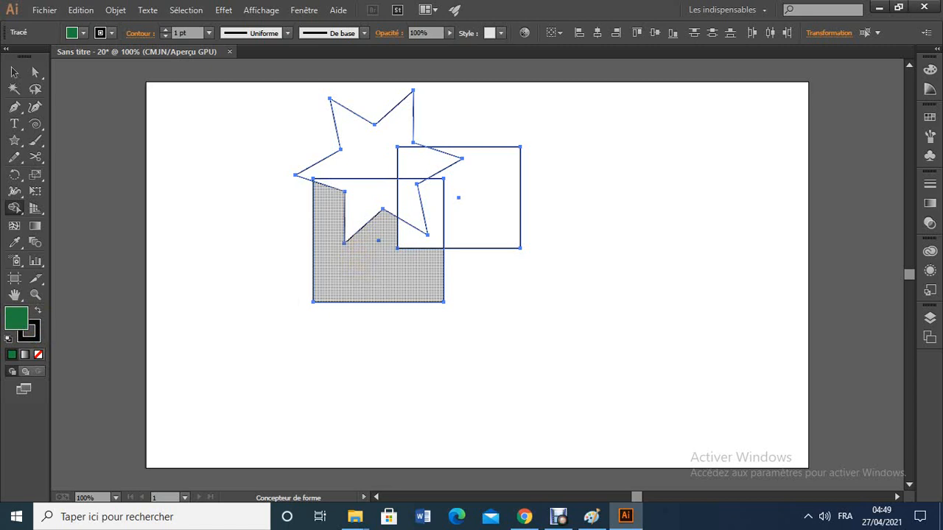
left_click(361, 269)
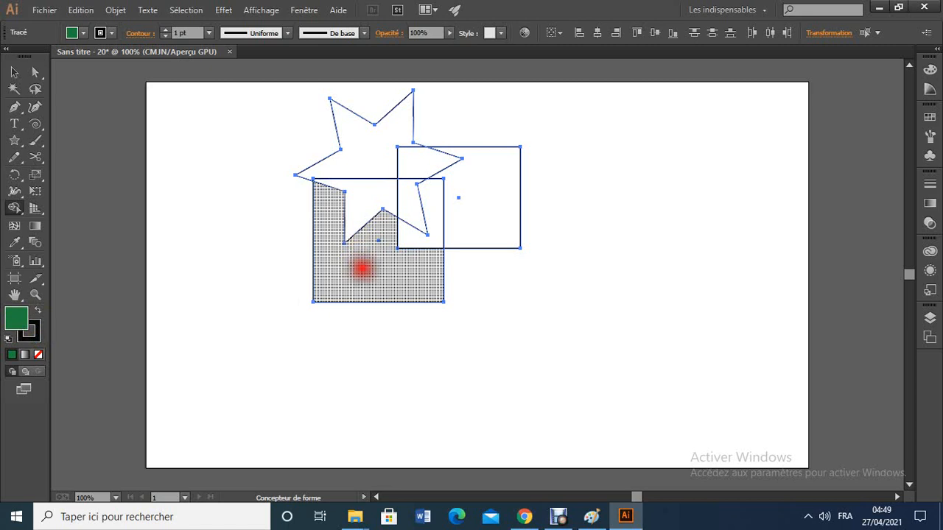
left_click_drag(361, 269, 364, 219)
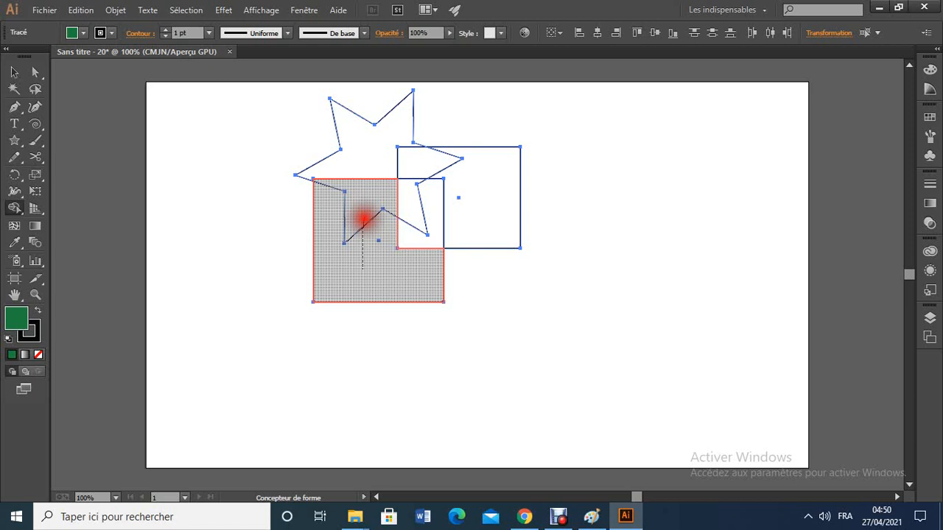
left_click_drag(362, 269, 362, 270)
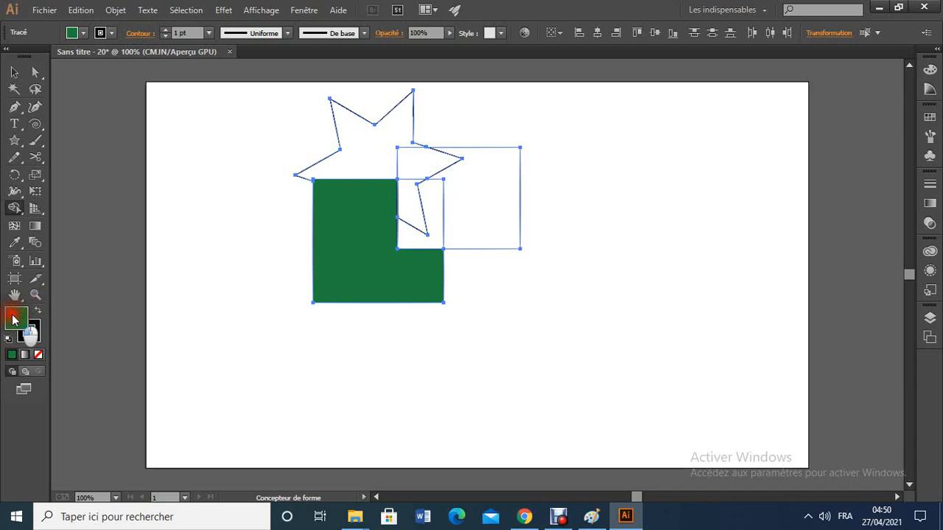
- Set the fill to pink BC1569 and merge the upper rectangle and star regions outside the lower rectangle with Shape Builder
double_click(13, 319)
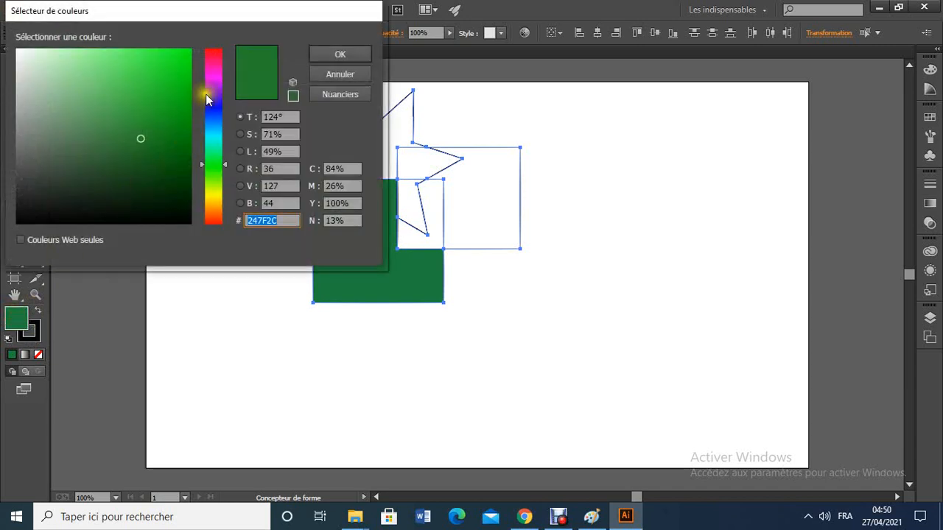
left_click(213, 63)
left_click(171, 94)
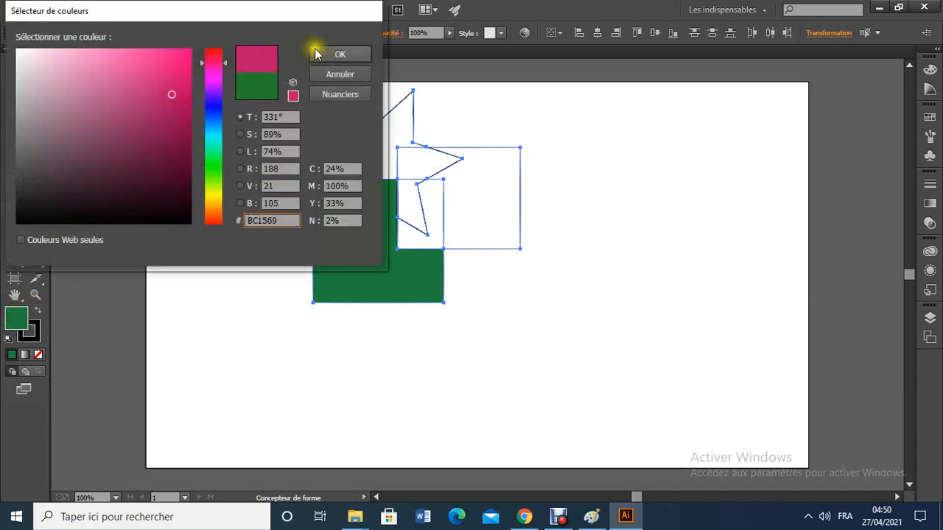
left_click(335, 54)
mouse_move(492, 181)
left_mouse_down()
mouse_move(457, 178)
mouse_move(358, 126)
left_mouse_up()
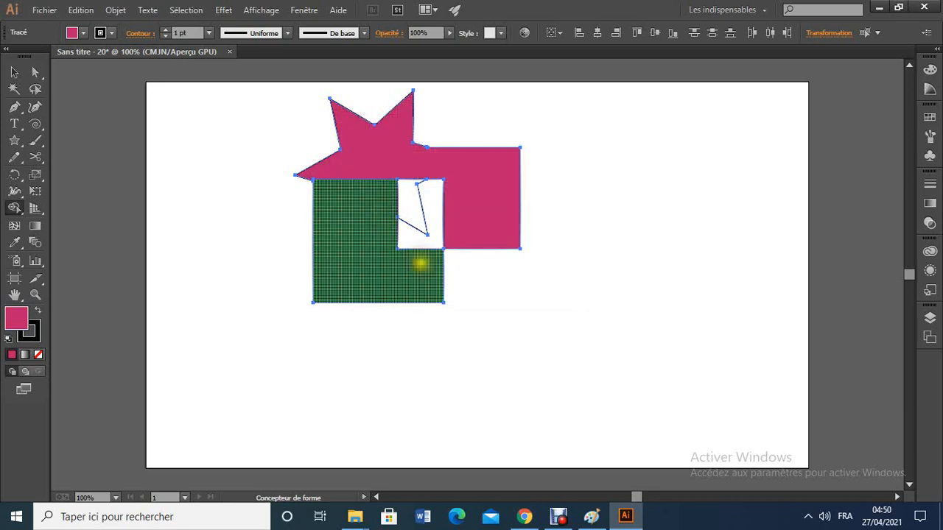
left_click(562, 518)
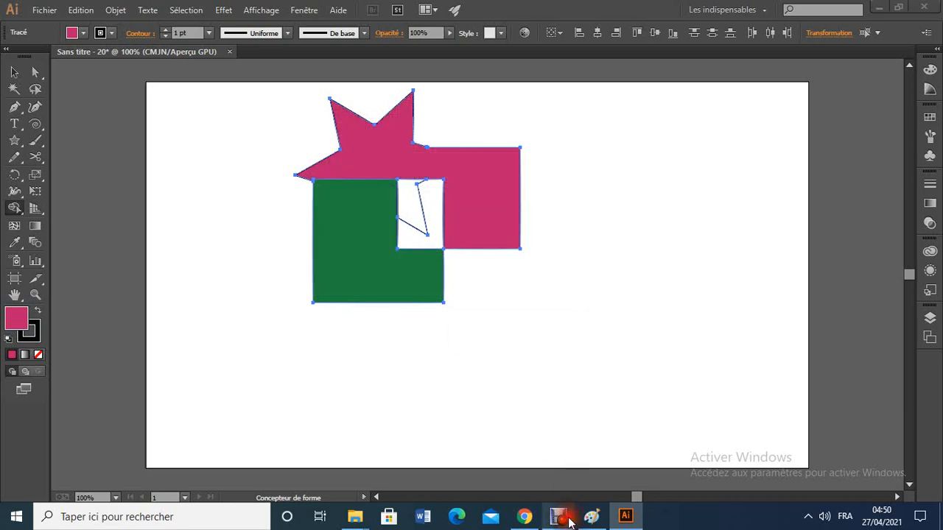